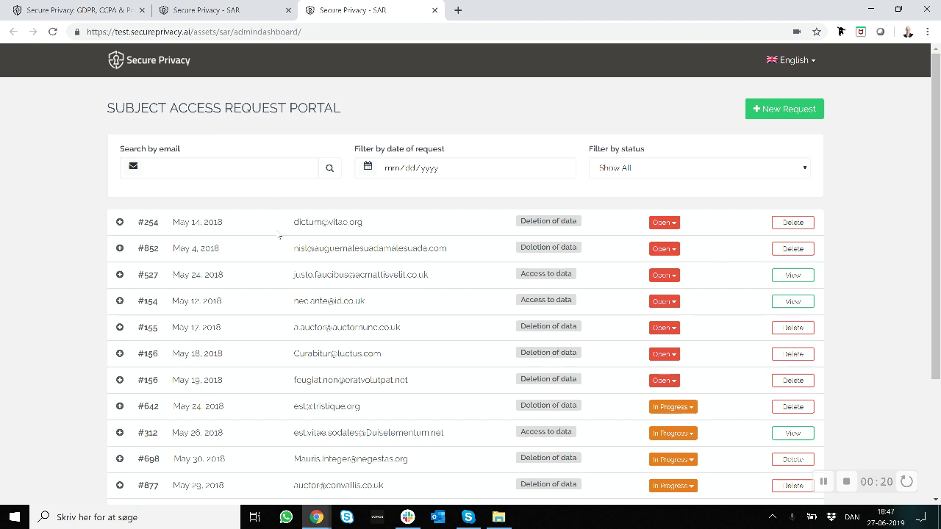
# Step: Look at the public Privacy center, then return to the admin request dashboard and scroll it
pyautogui.click(220, 10)
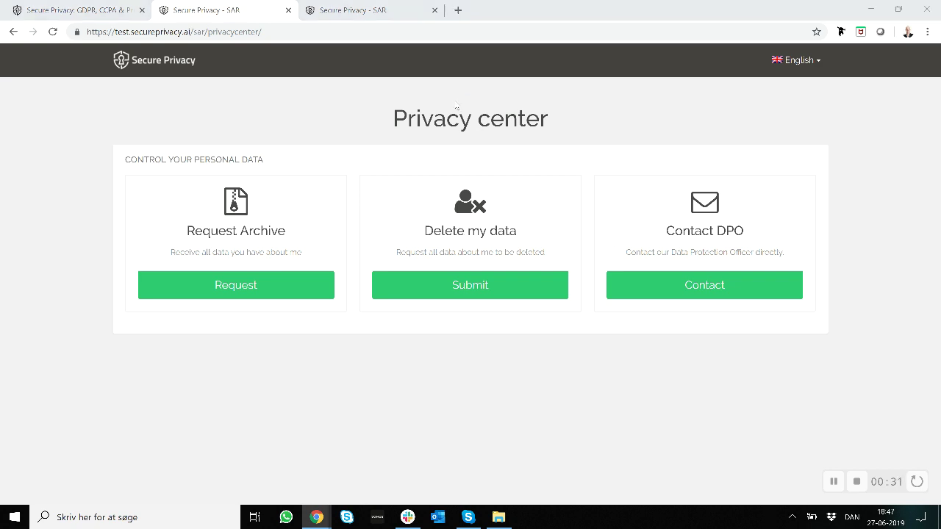
pyautogui.click(396, 11)
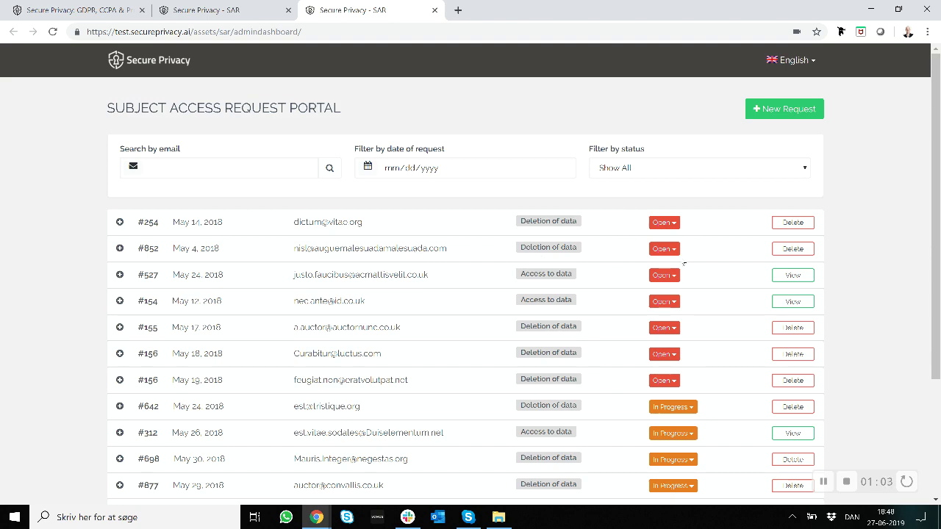
pyautogui.scroll(-2, 659, 394)
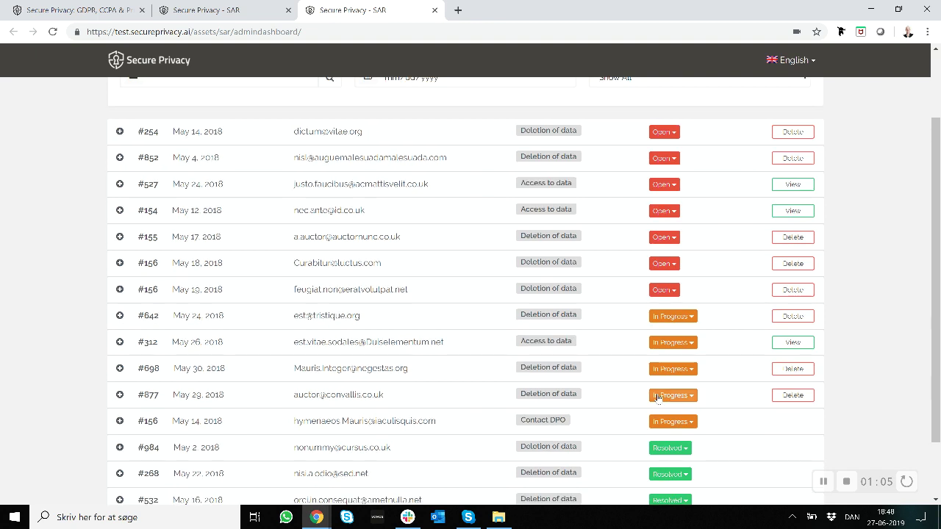
pyautogui.scroll(-1, 658, 396)
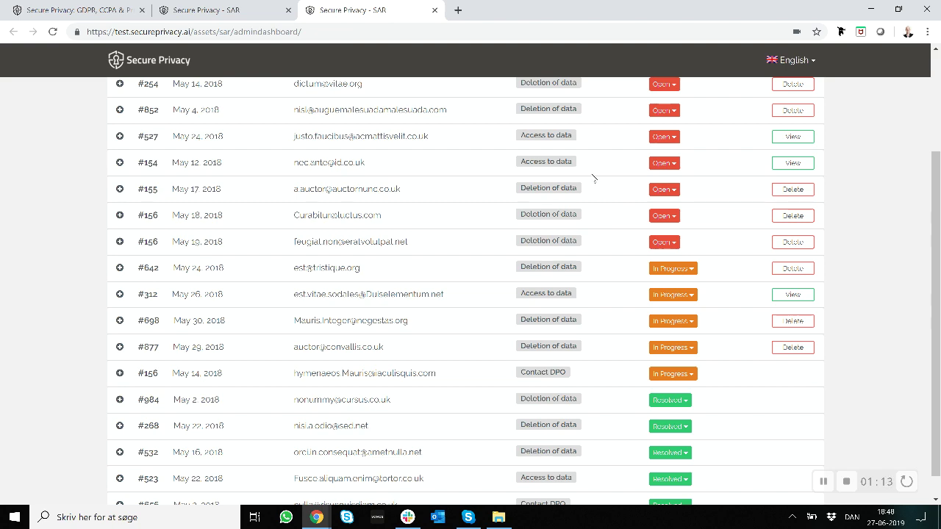
pyautogui.scroll(2, 594, 178)
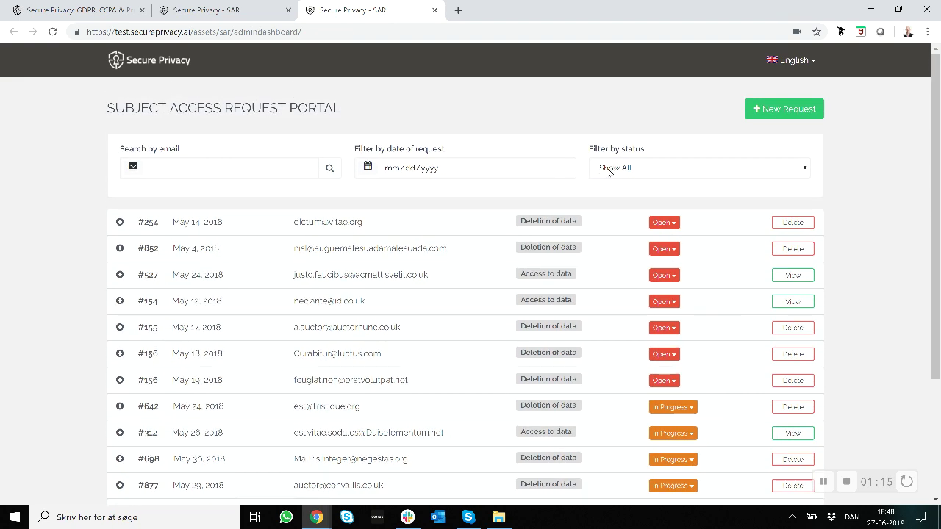
# Step: Review the request status filter choices, leaving the filter on Show All
pyautogui.click(614, 172)
pyautogui.click(615, 173)
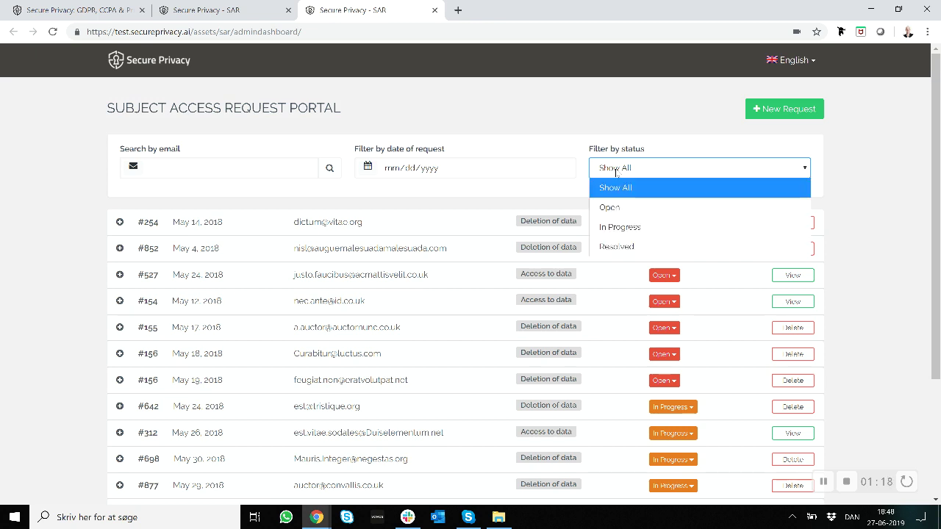
pyautogui.click(615, 172)
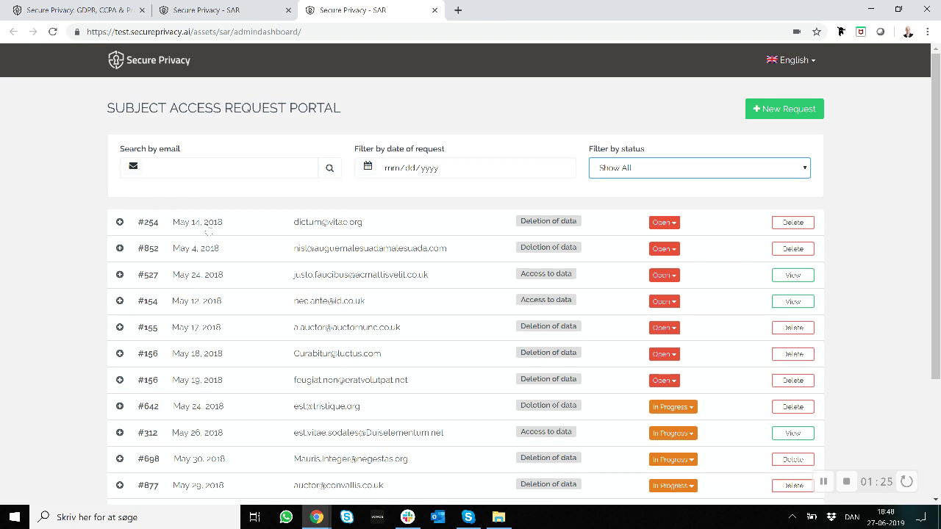
# Step: Expand request #254 to review its details, then collapse it
pyautogui.click(120, 222)
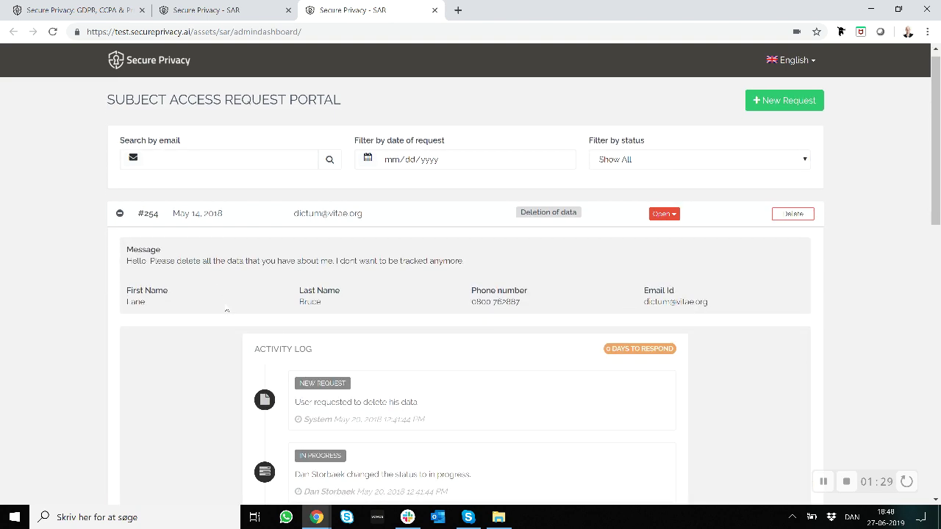
pyautogui.scroll(-1, 265, 331)
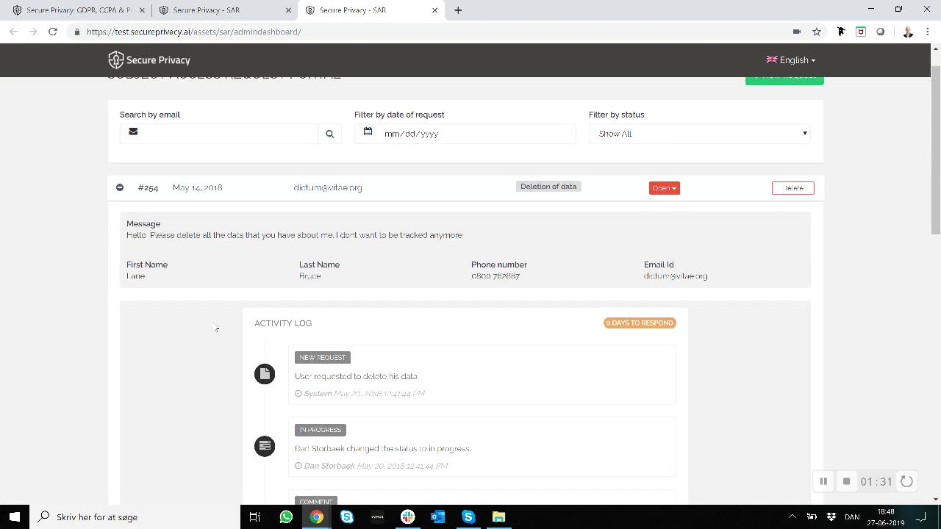
pyautogui.scroll(-1, 226, 381)
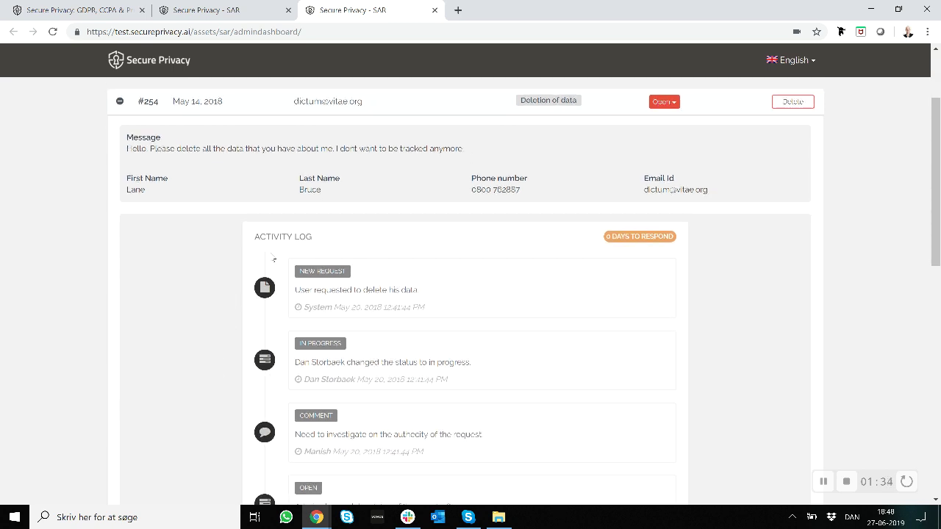
pyautogui.scroll(-2, 273, 258)
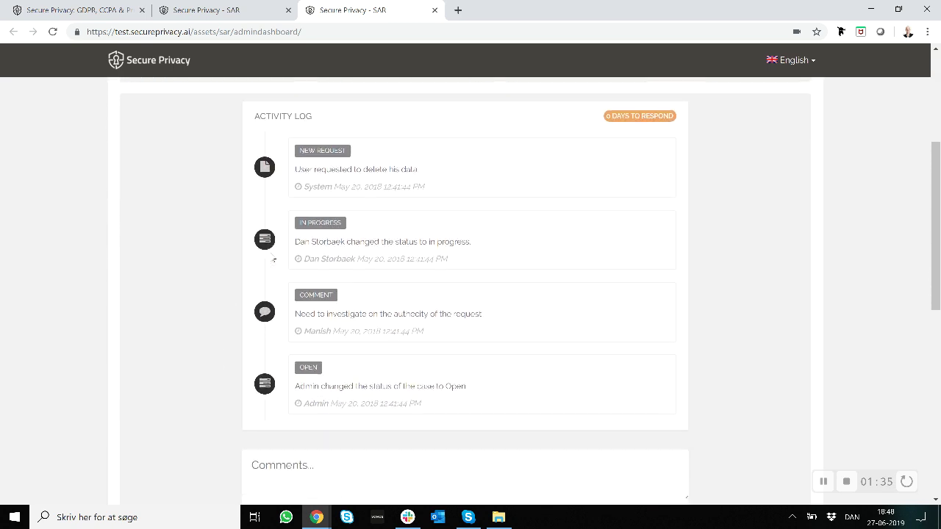
pyautogui.scroll(-1, 273, 258)
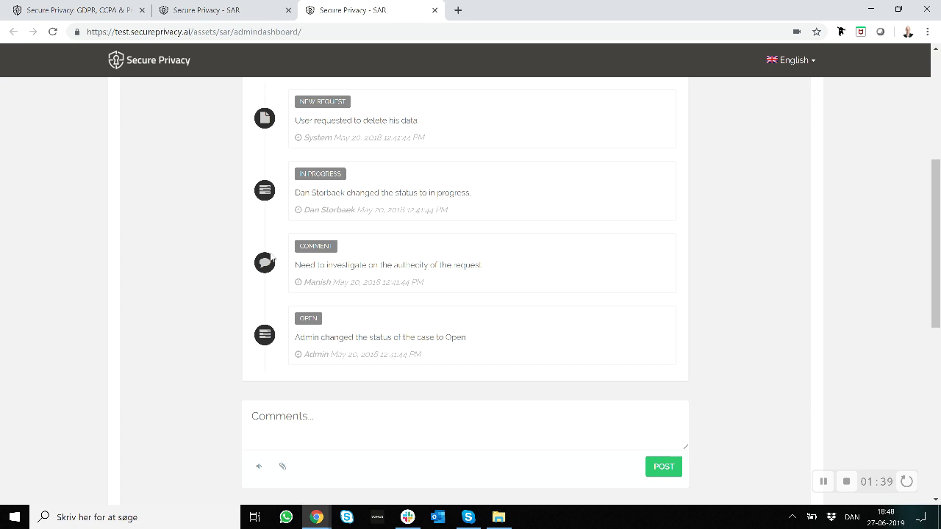
pyautogui.scroll(-2, 272, 258)
pyautogui.scroll(5, 272, 258)
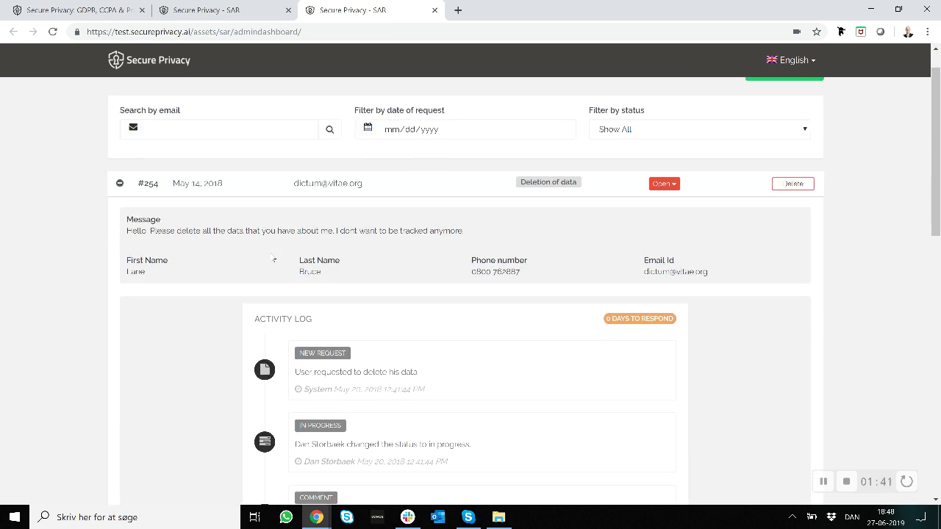
pyautogui.scroll(1, 273, 258)
pyautogui.click(120, 214)
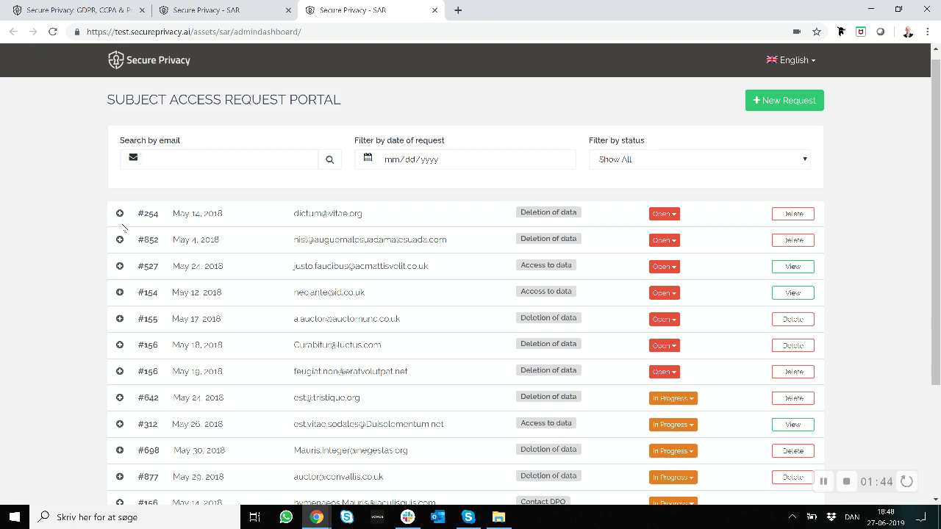
# Step: Start a manual new request and abandon the form without saving
pyautogui.scroll(1, 93, 227)
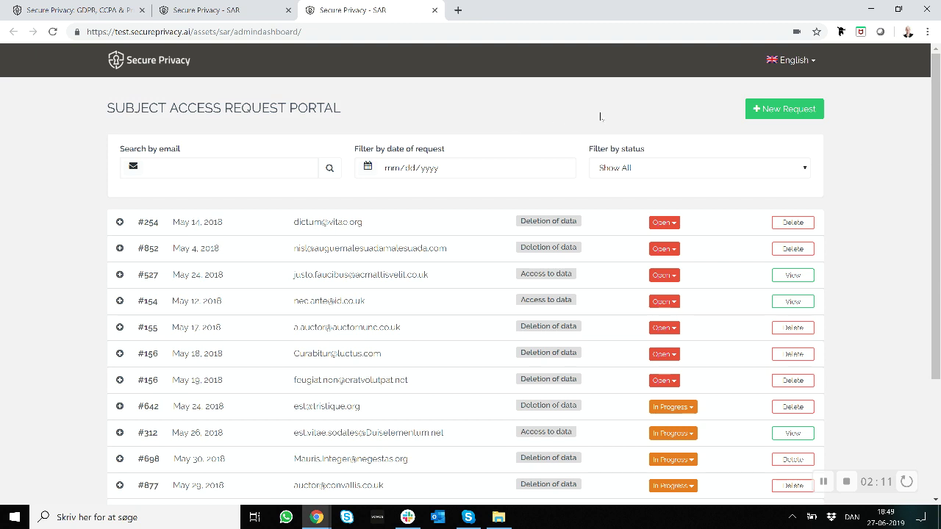
pyautogui.click(784, 110)
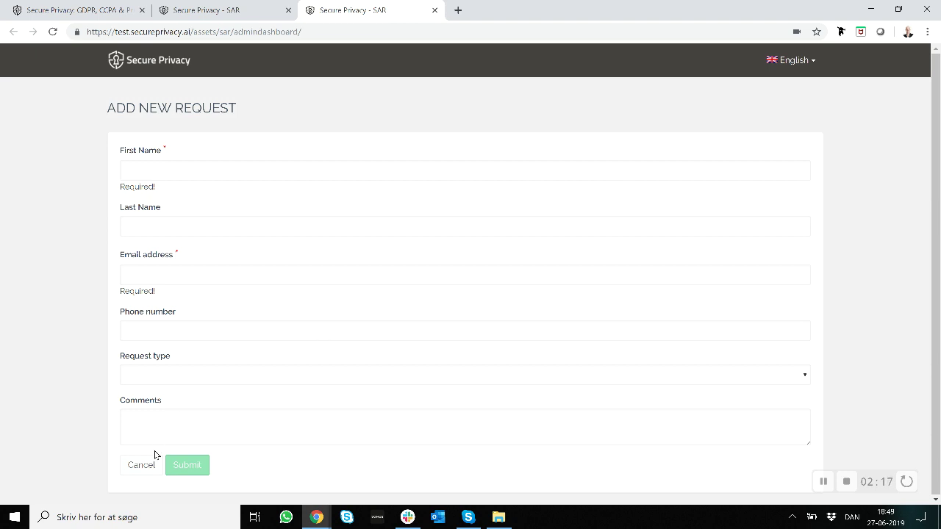
pyautogui.click(139, 471)
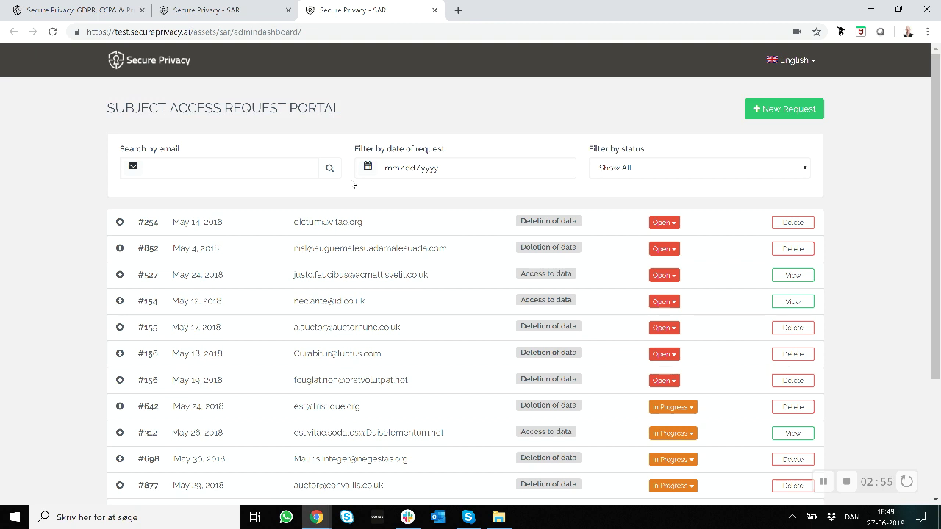
# Step: Revisit the Privacy center and dashboard, then open the public Request Archive form
pyautogui.click(228, 19)
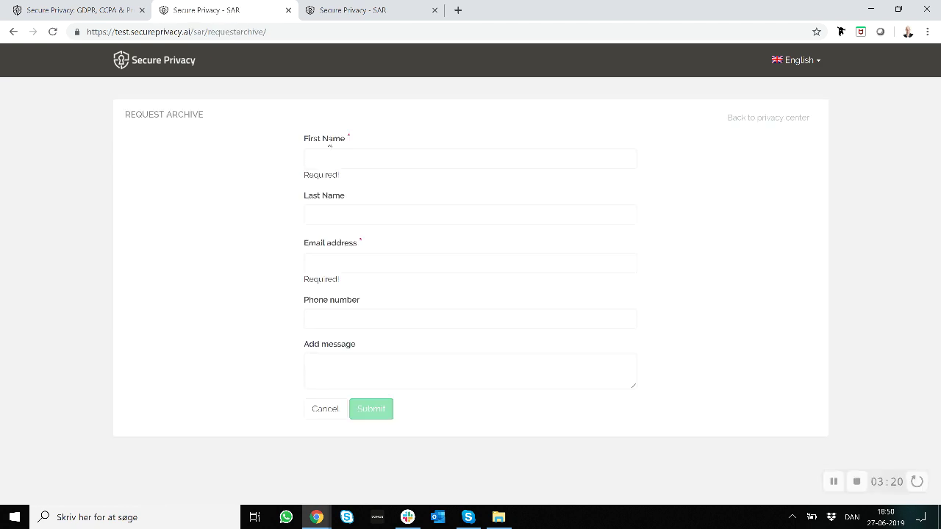
pyautogui.click(338, 10)
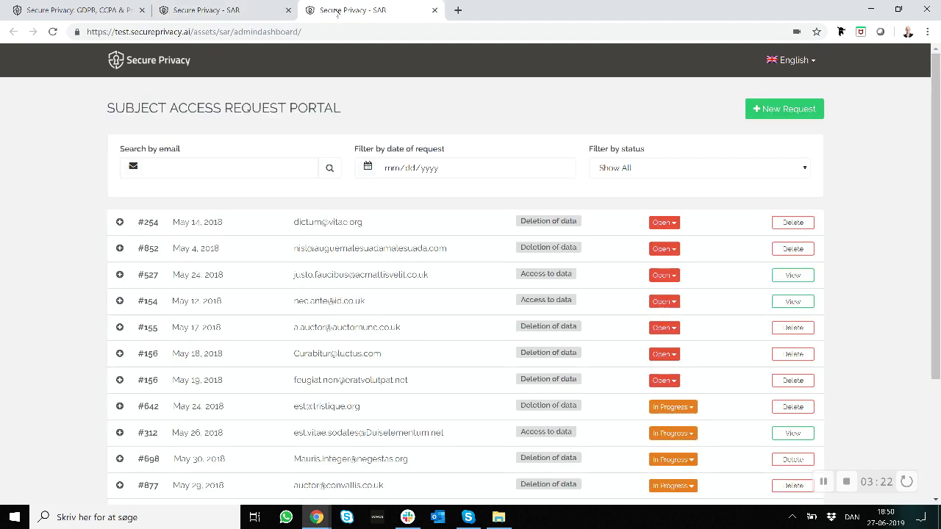
pyautogui.scroll(-3, 403, 270)
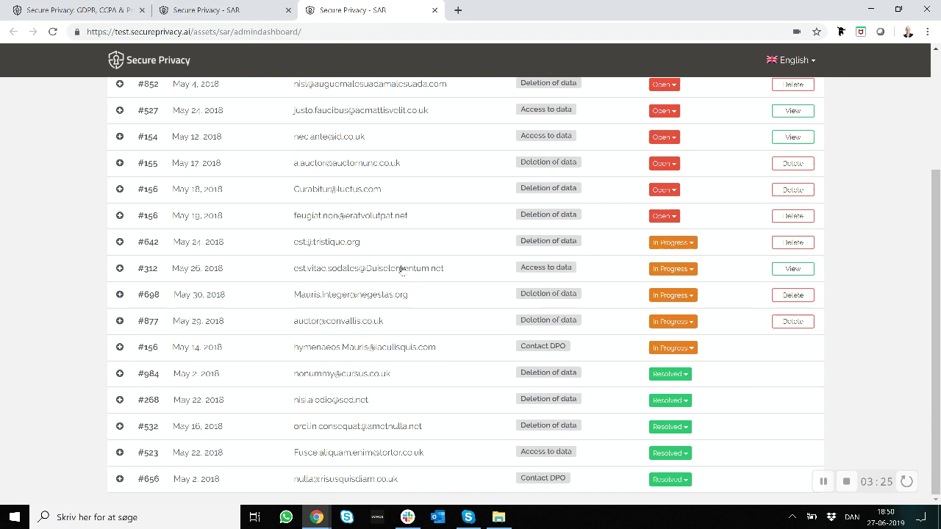
pyautogui.scroll(5, 403, 270)
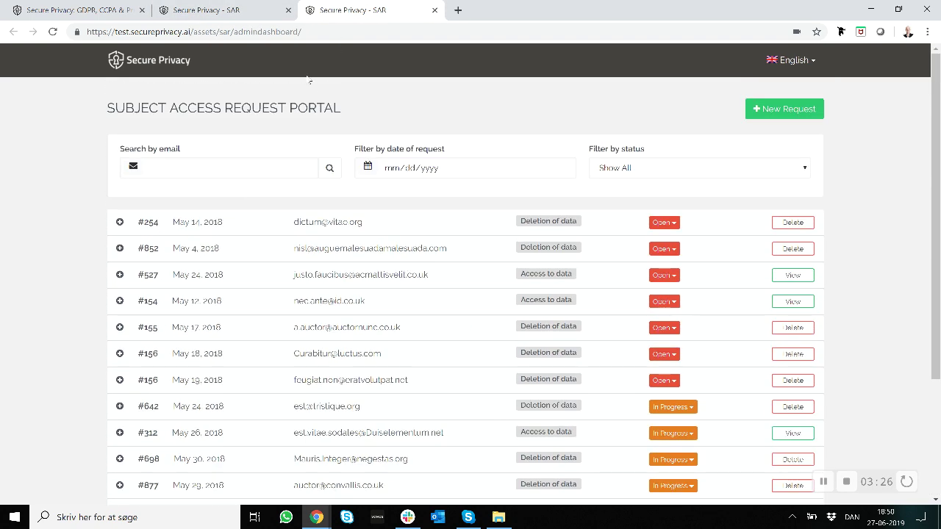
pyautogui.click(265, 13)
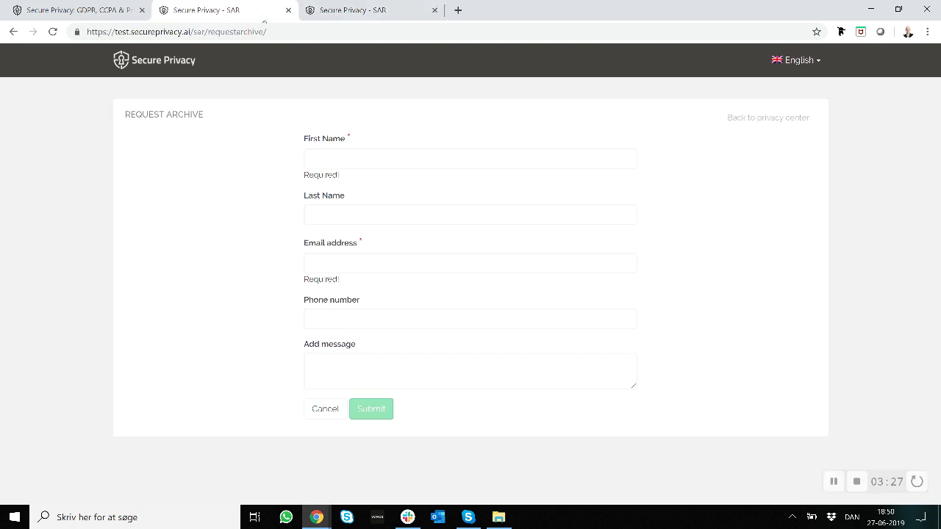
pyautogui.click(324, 414)
# Step: Leave the archive form via Back to privacy center and return to the Subject Access Request Portal
pyautogui.click(741, 120)
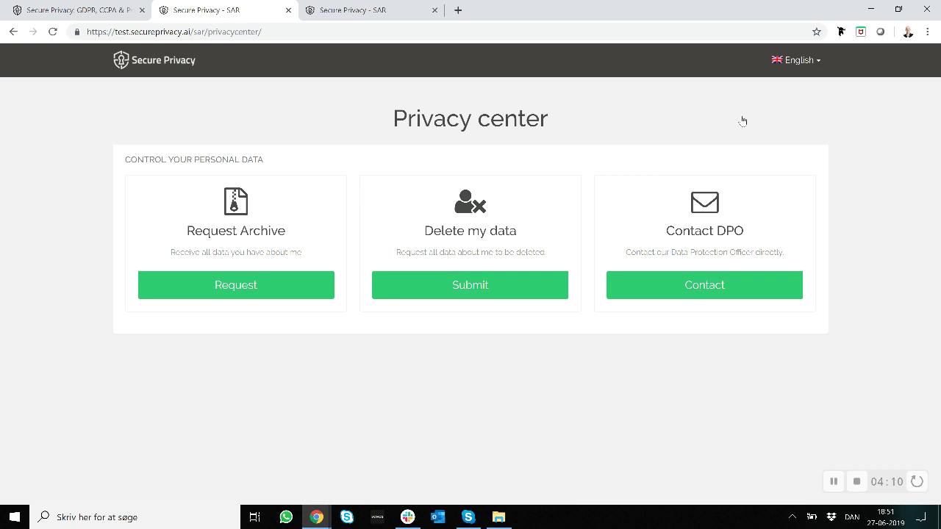
pyautogui.click(348, 13)
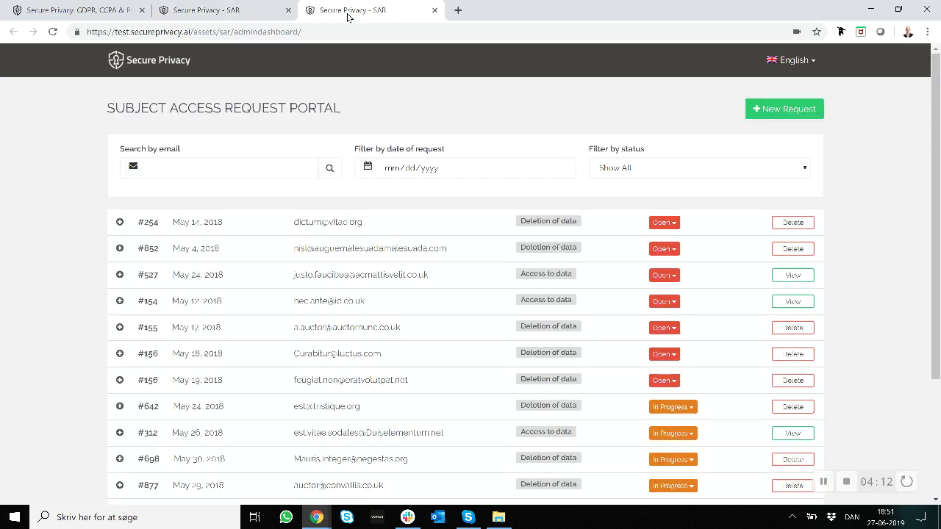